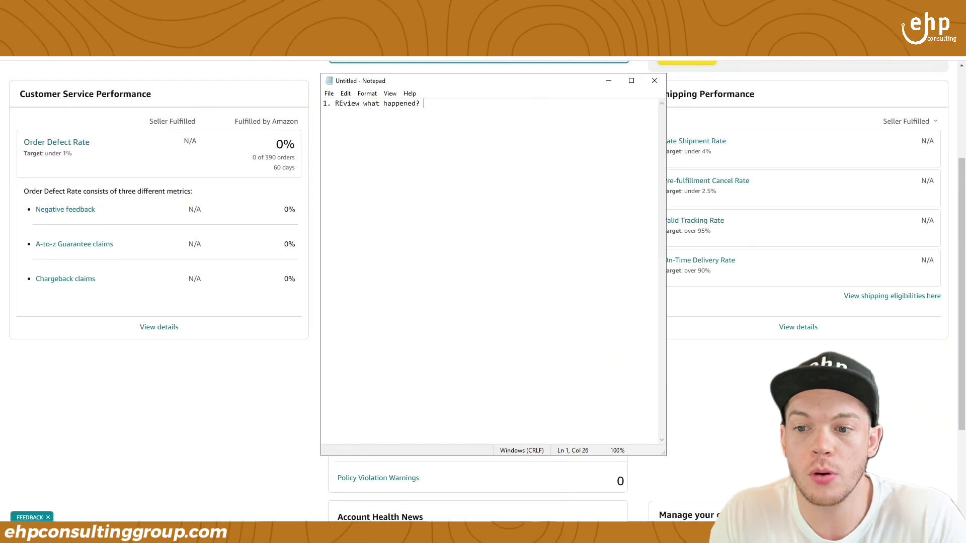
Step: Switch to Amazon Seller Central and open the blocked reason of the inactive Zealous Nutrition listing
key(alt+Tab)
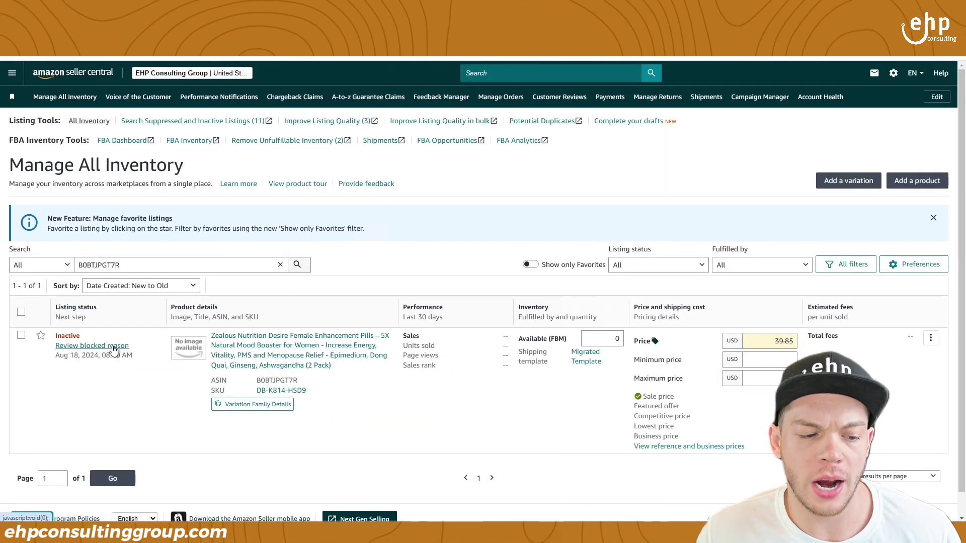
click(90, 346)
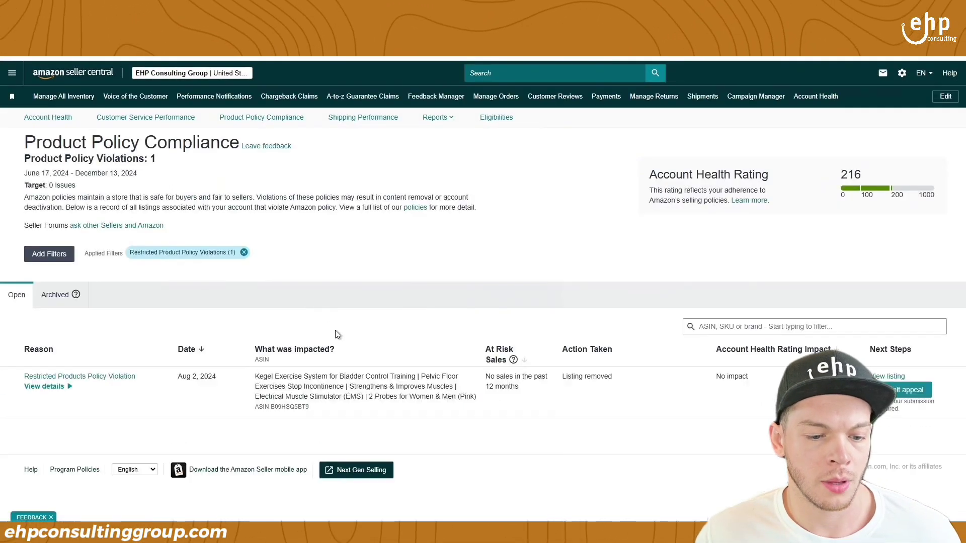
Step: Expand the details of the Kegel Exercise System's Restricted Products Policy Violation and compare the stated reason with the product title's wording
drag(248, 381, 439, 399)
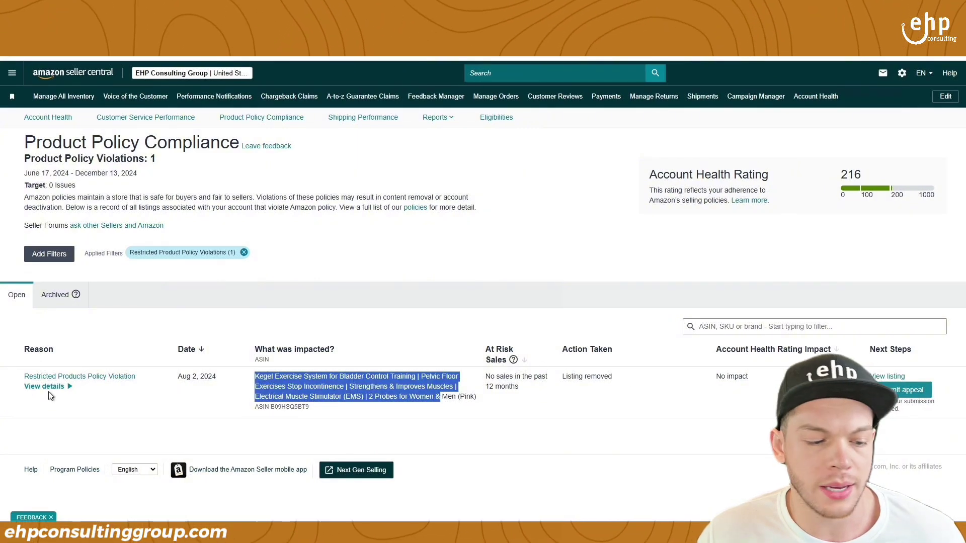
click(50, 387)
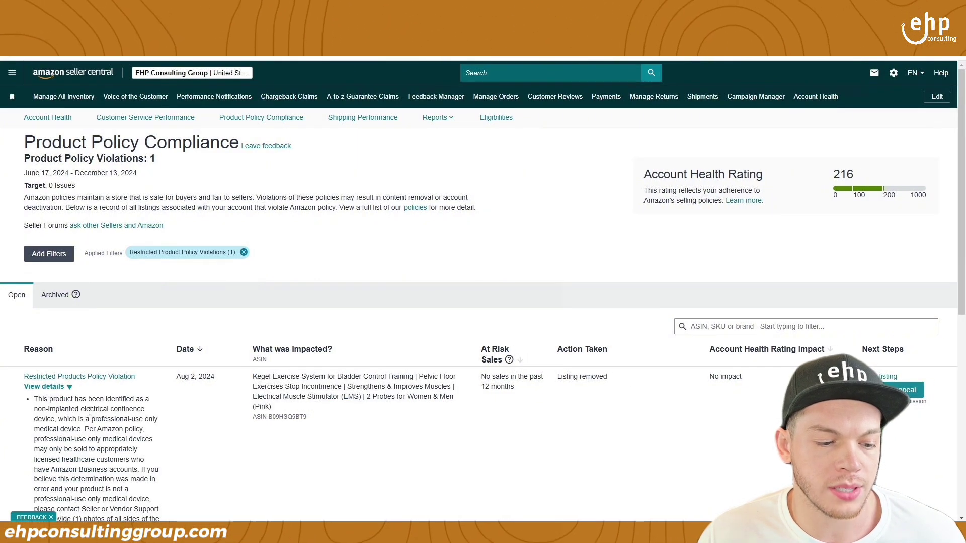
scroll(89, 412, down, 3)
drag(29, 253, 55, 269)
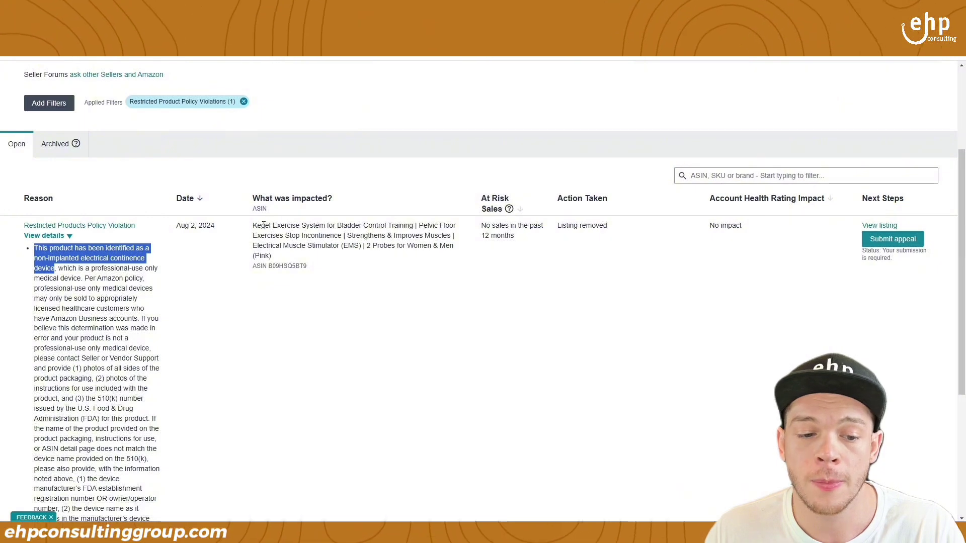
drag(263, 225, 342, 235)
double_click(323, 236)
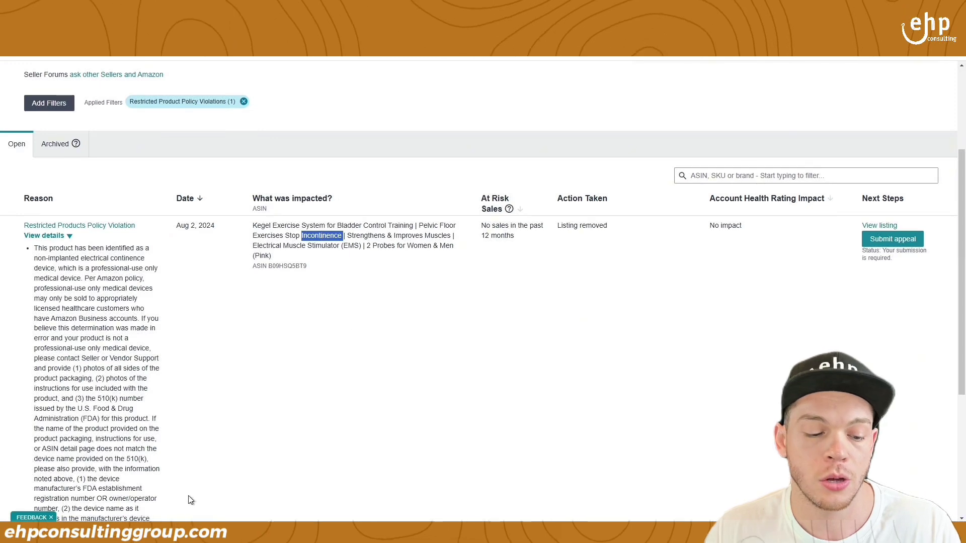
Step: In Notepad, note "Incontinence" under the review question and add the section "2. Create a plan:" with the item "A) Incontinece removal"
key(alt+Tab)
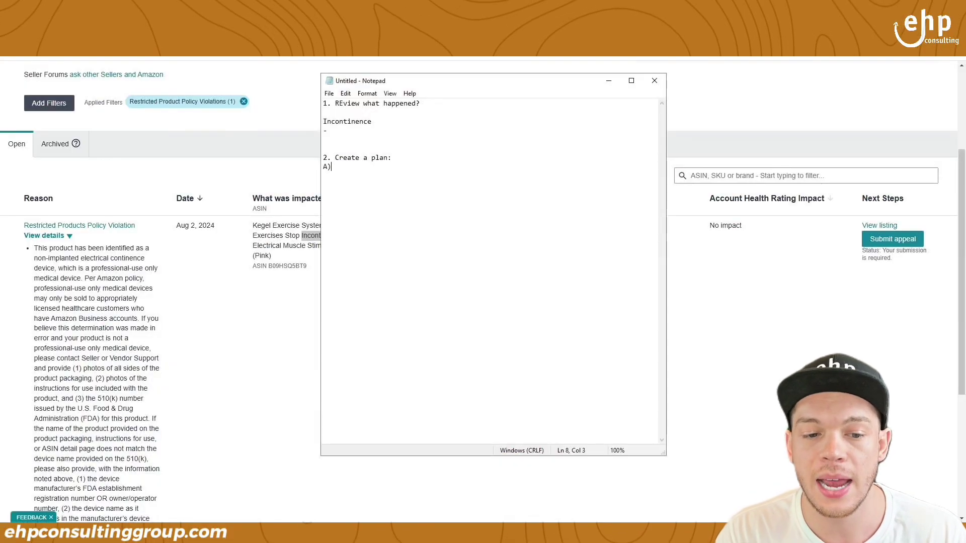
text(A) )
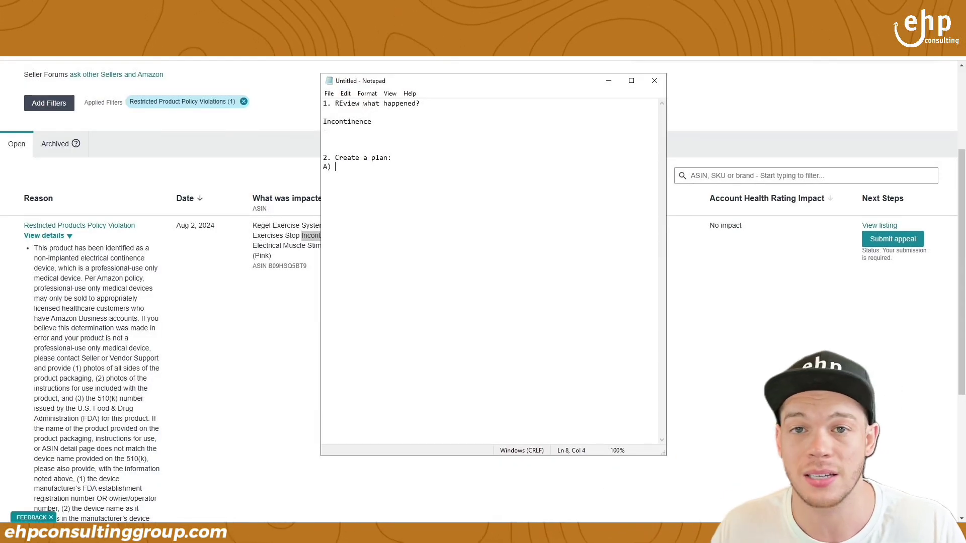
text(Inc)
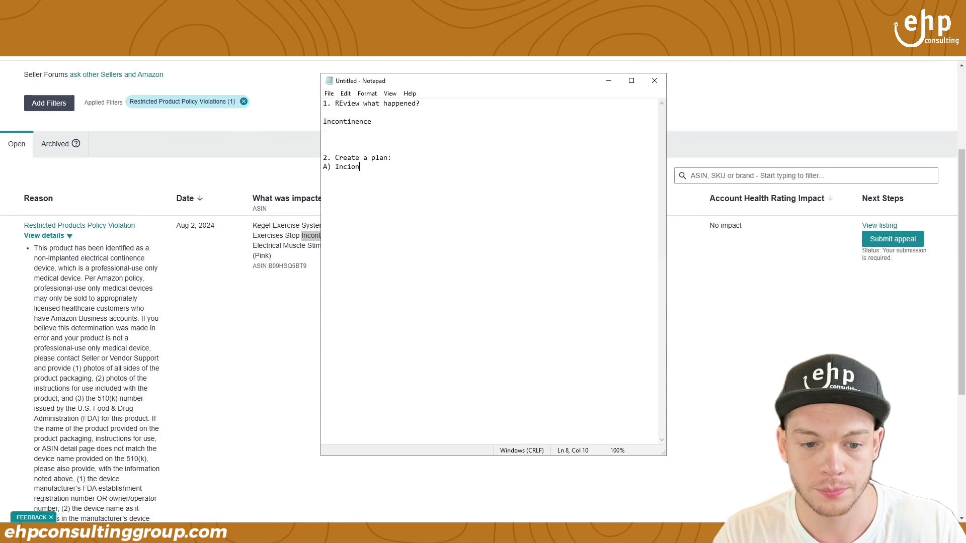
text(onti)
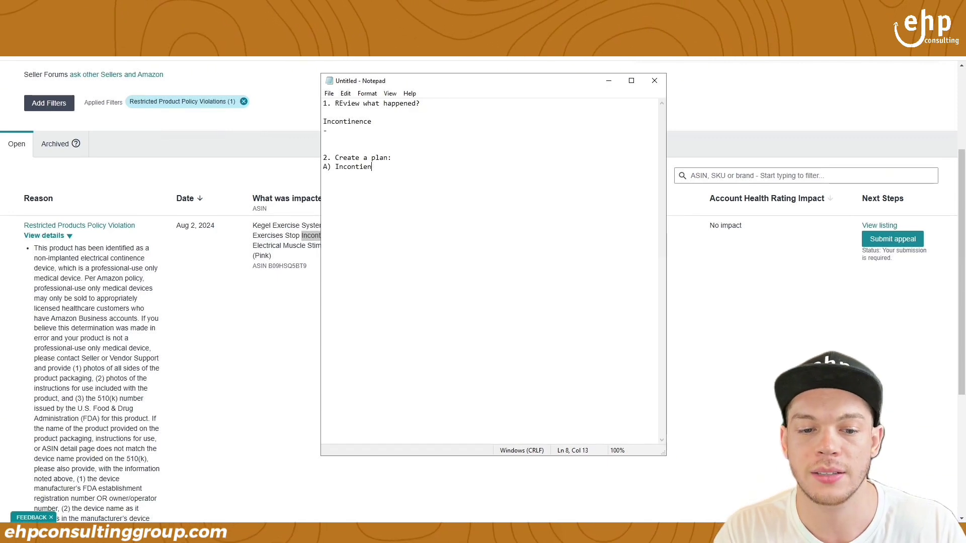
text(nece )
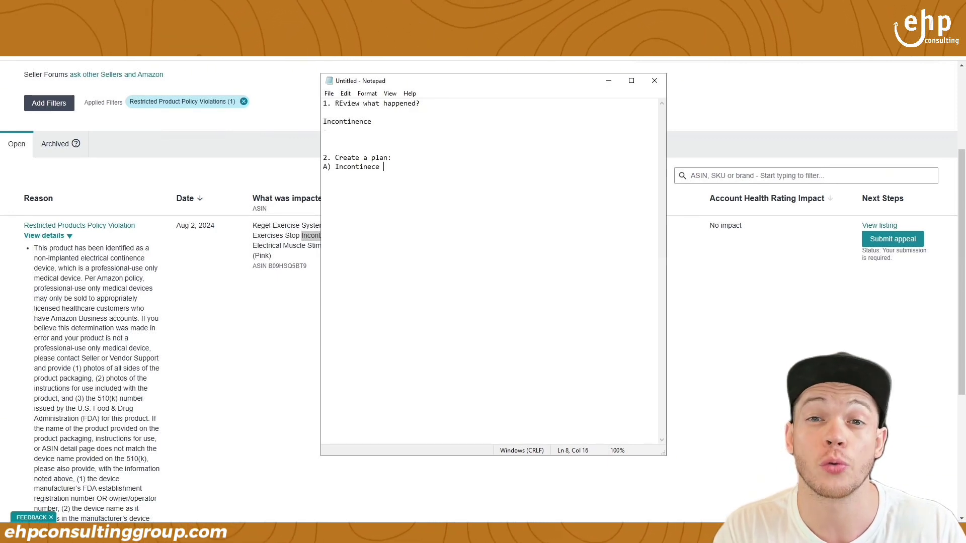
text(removal)
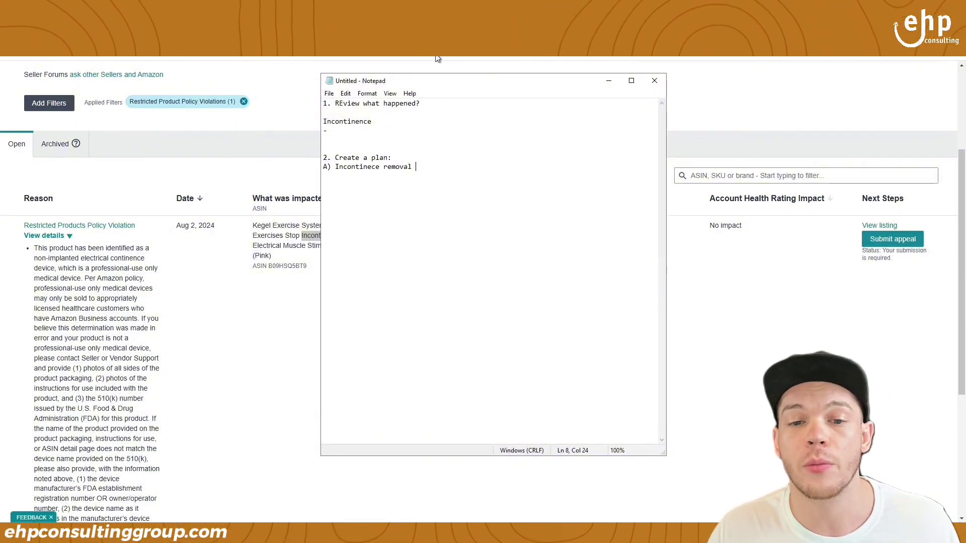
Step: Move the notes window clear of the violation details and add "- Catalog Team remove any keyword that says "Inconinence)" under item A
drag(468, 89, 624, 99)
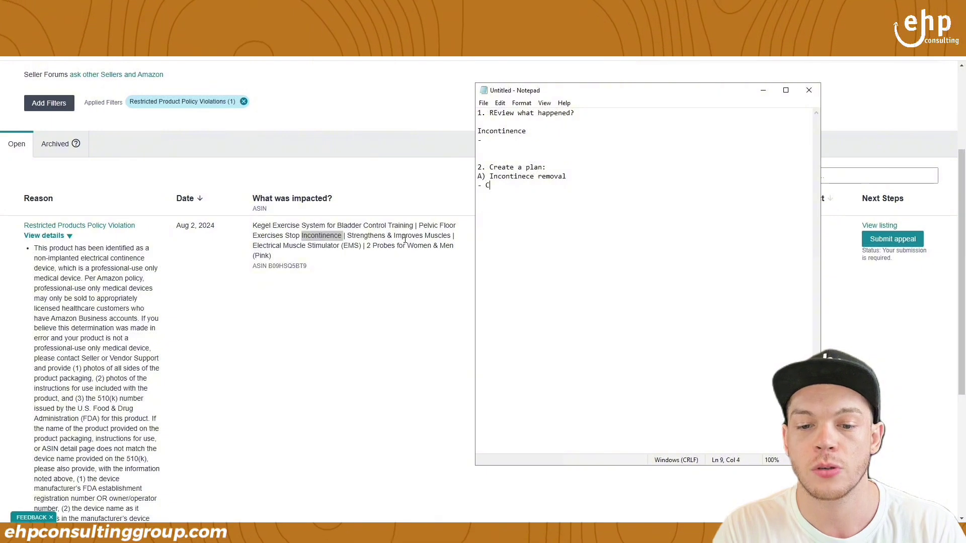
text(g )
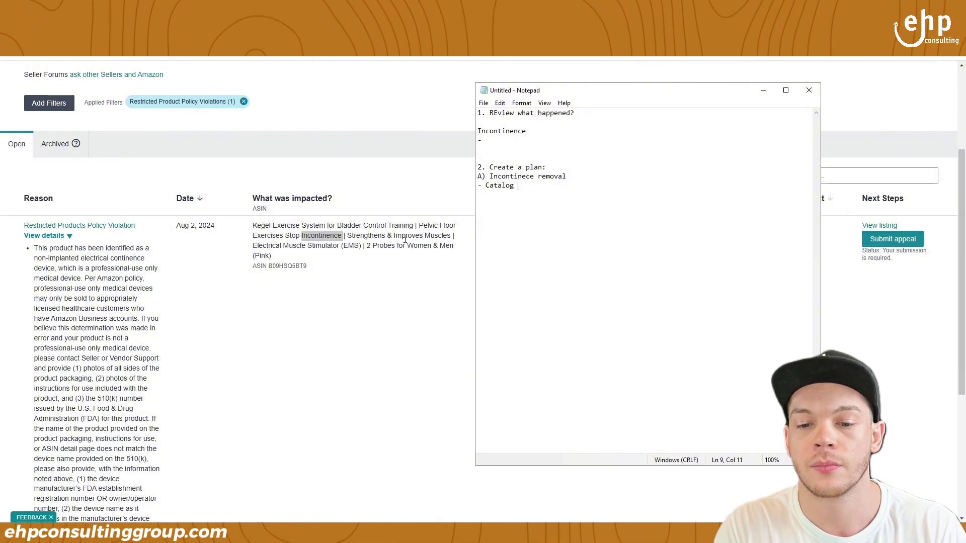
text(Tema)
key(BackSpace)
key(BackSpace)
key(BackSpace)
text(am tr)
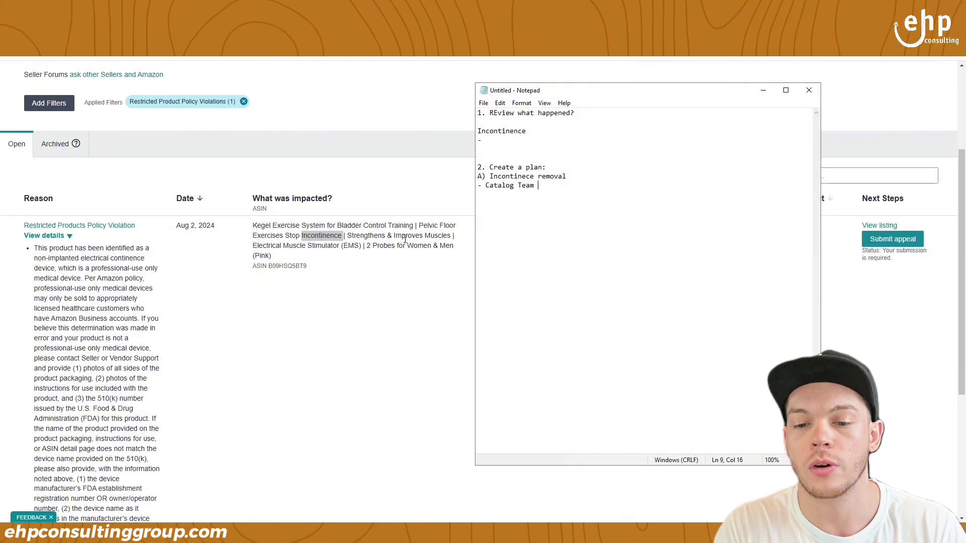
key(BackSpace)
key(BackSpace)
text(remove )
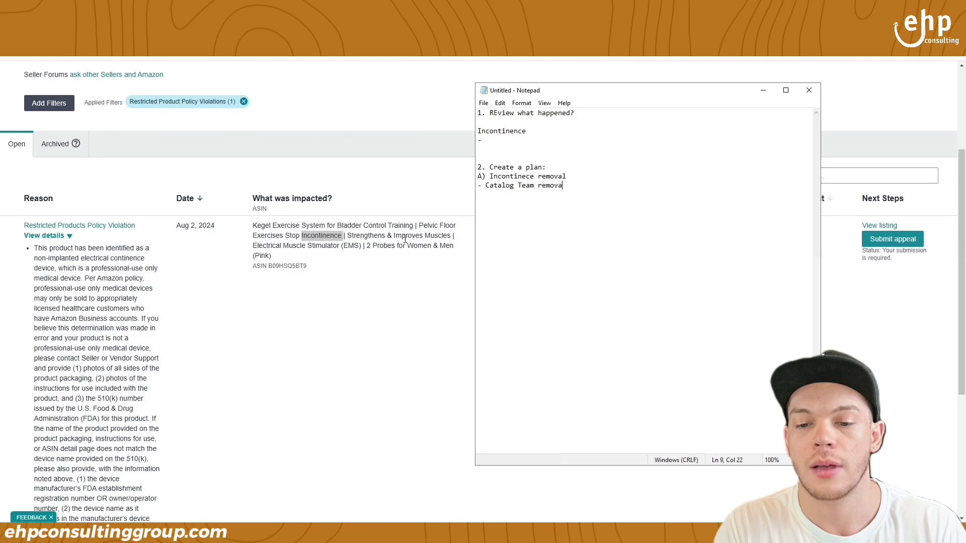
text(any keyword that says "Inconinence))
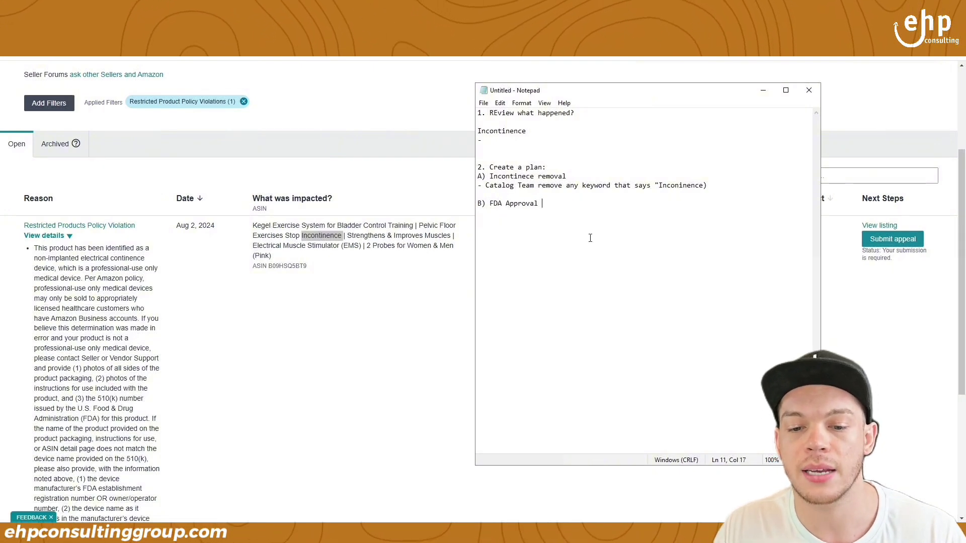
Step: Write plan item B as "FDA 510(k) Approval" and add an extra blank line above it
click(506, 203)
text(510)
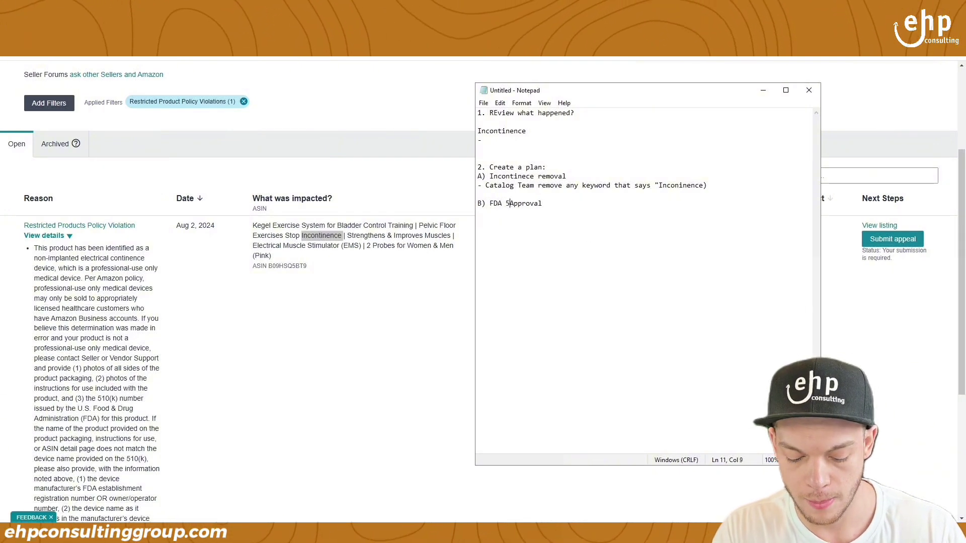
text((k))
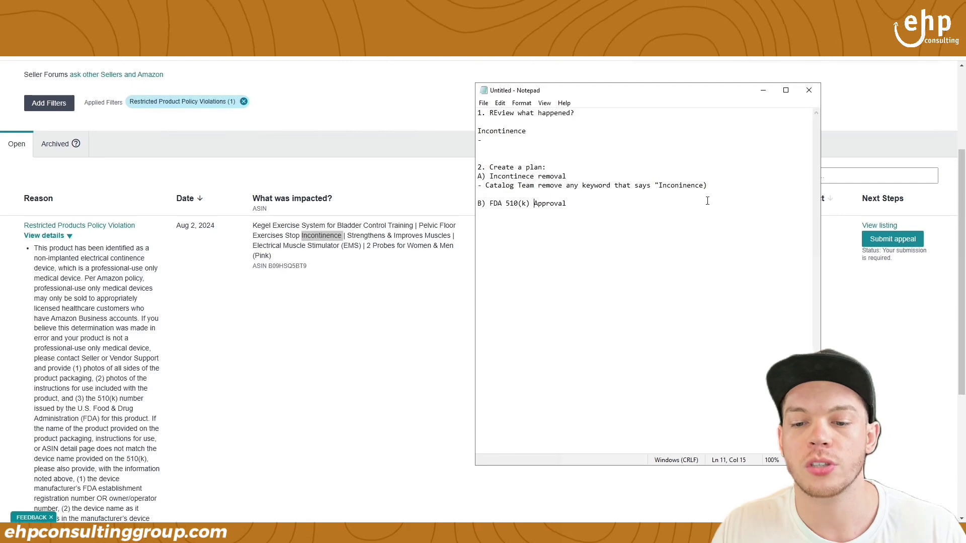
click(653, 193)
key(Return)
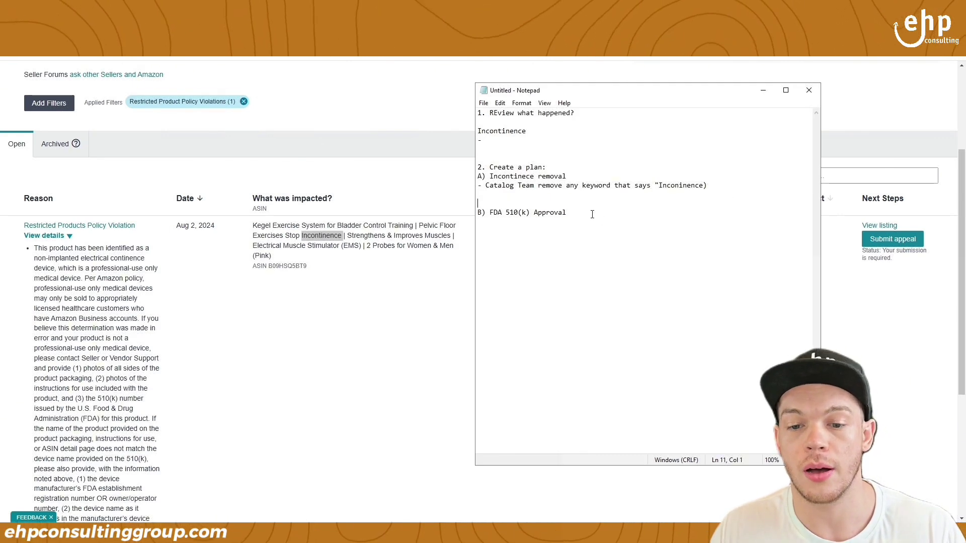
Step: Add the heading "2. HOW MUCH IS GOING COST/TIME" a few lines below the FDA approval item
click(581, 221)
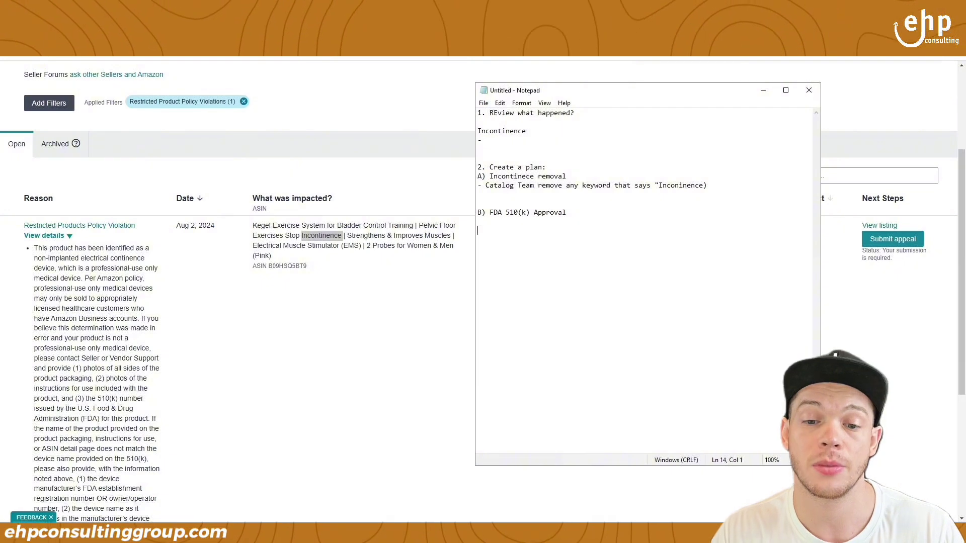
key(Return)
key(Return)
key(Return)
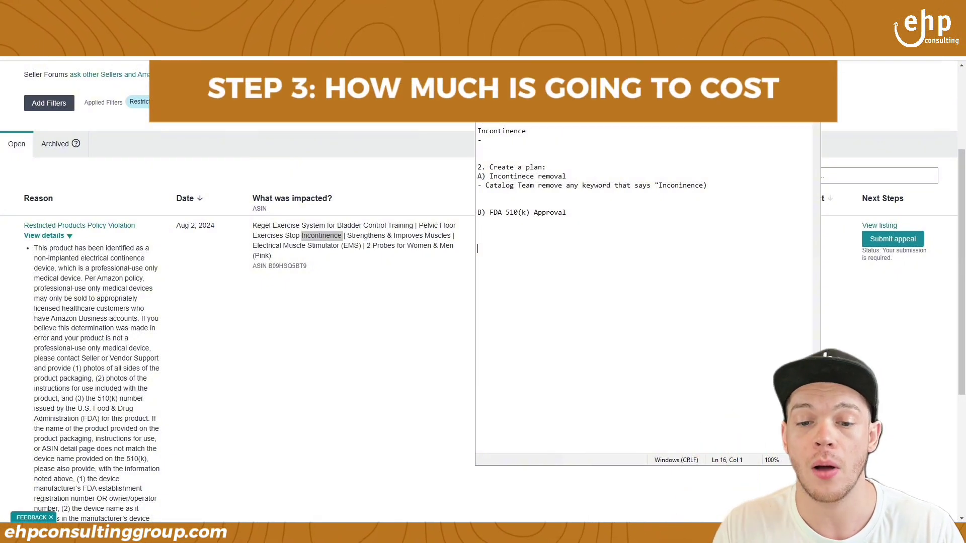
text(2. HOW )
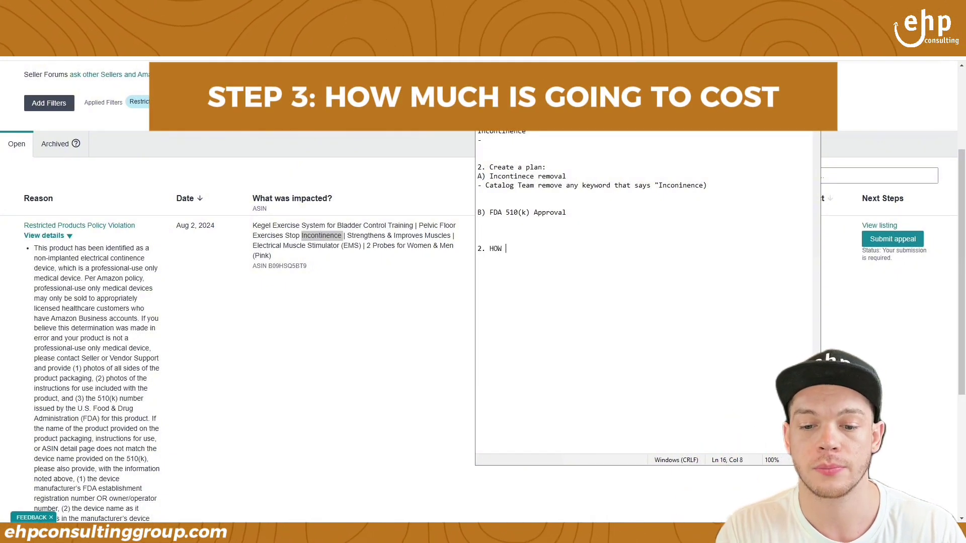
text(MUCH IS GO)
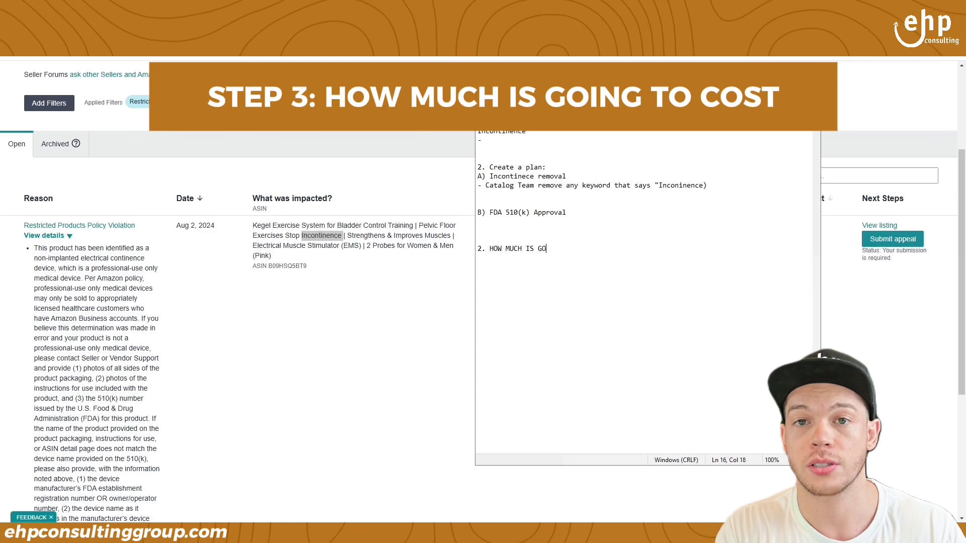
text(ING COST)
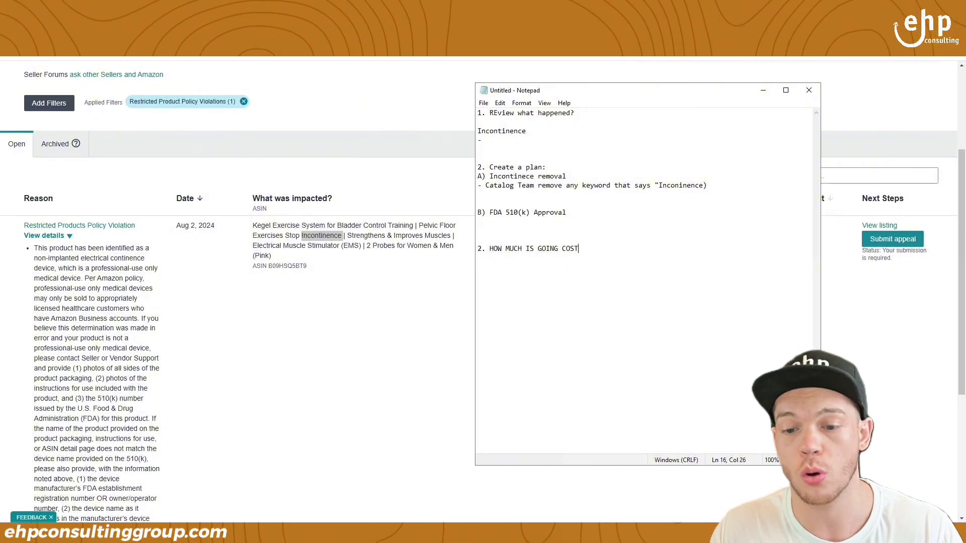
text(/TIME)
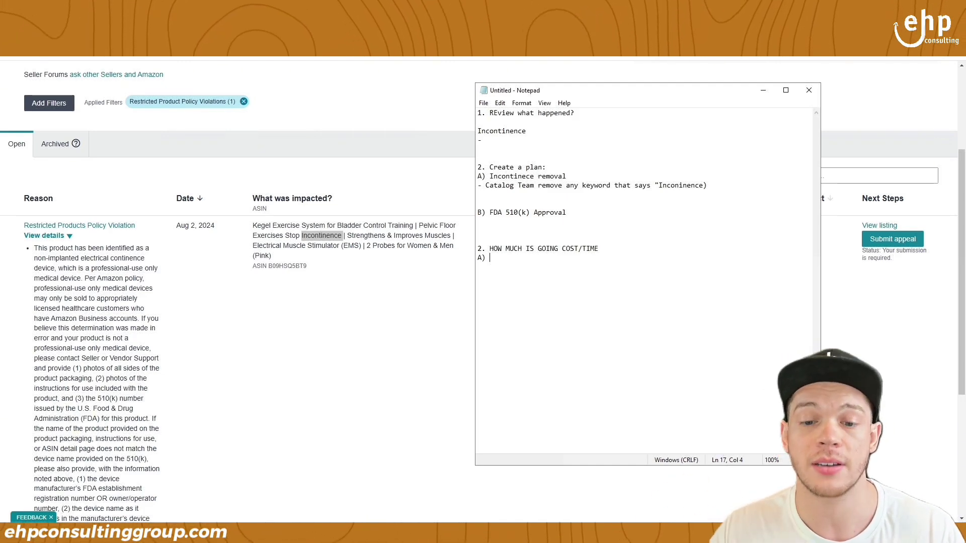
Step: Enter "A) 7-30 days" under the cost/time heading and renumber that heading as 3
text(78)
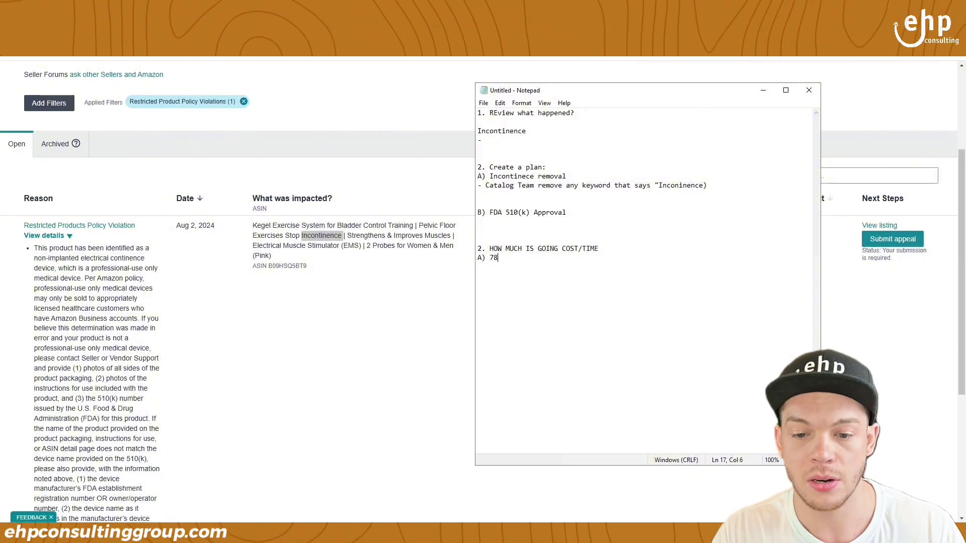
key(BackSpace)
text(-3)
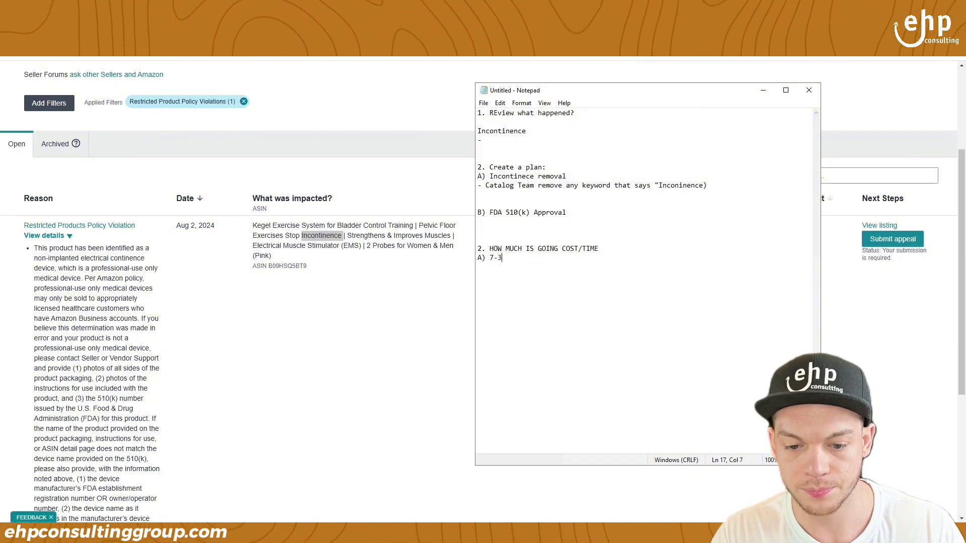
text(0 days)
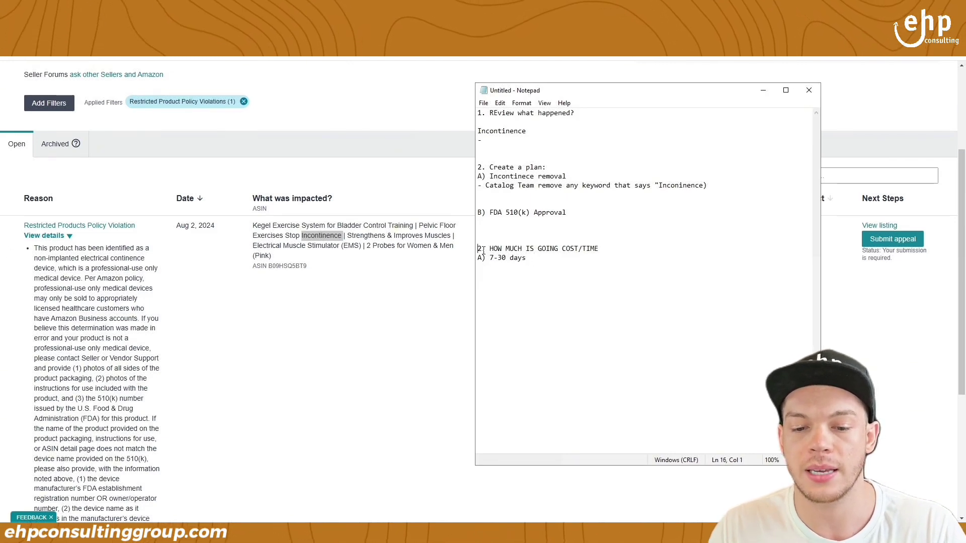
key(BackSpace)
text(3)
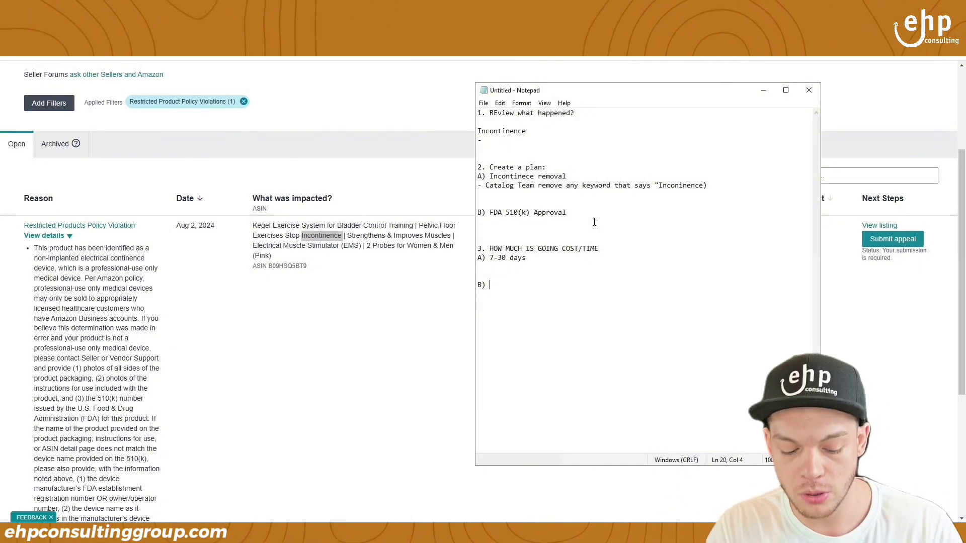
Step: Enter "$100,000" as item B under the cost/time heading, with "$50,000/$50,000" on the line below it
text($100,000)
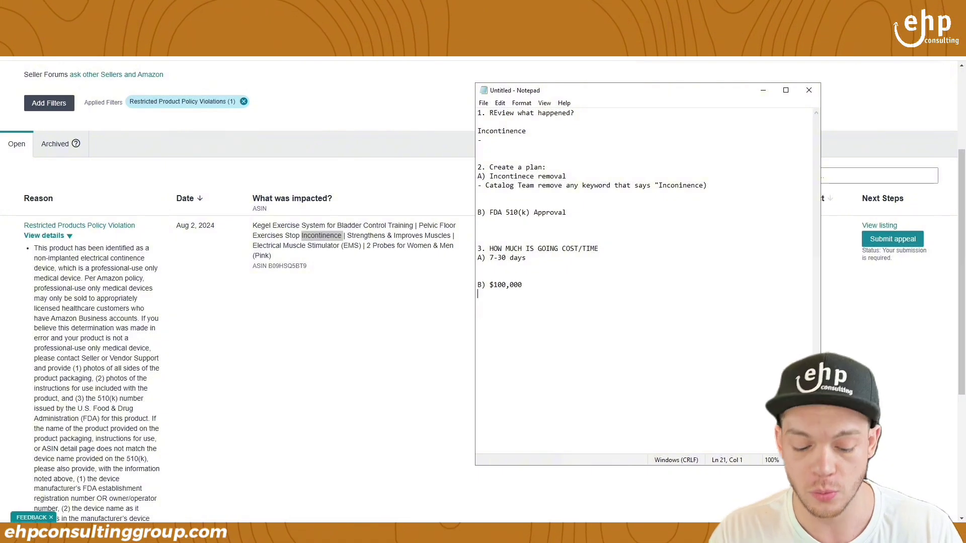
text($50,)
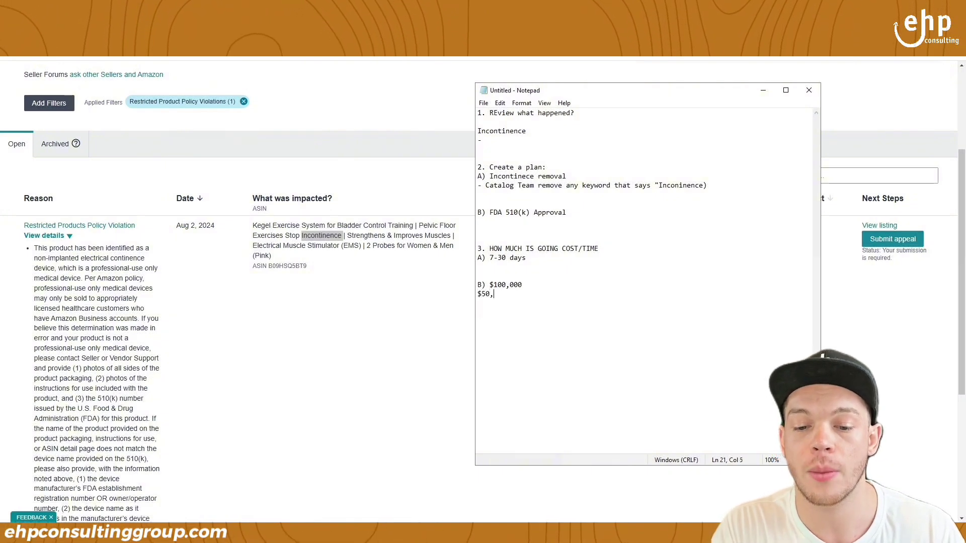
text(000)
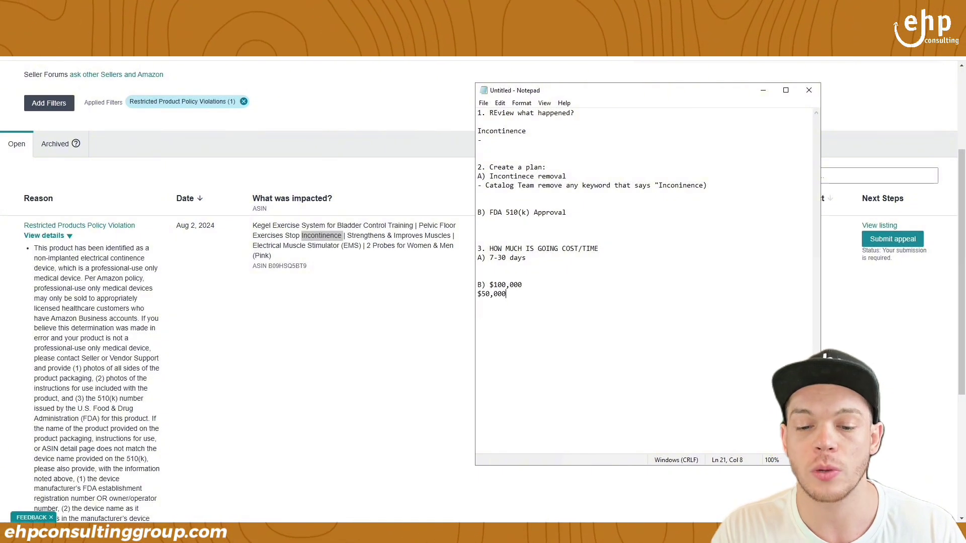
text(/)
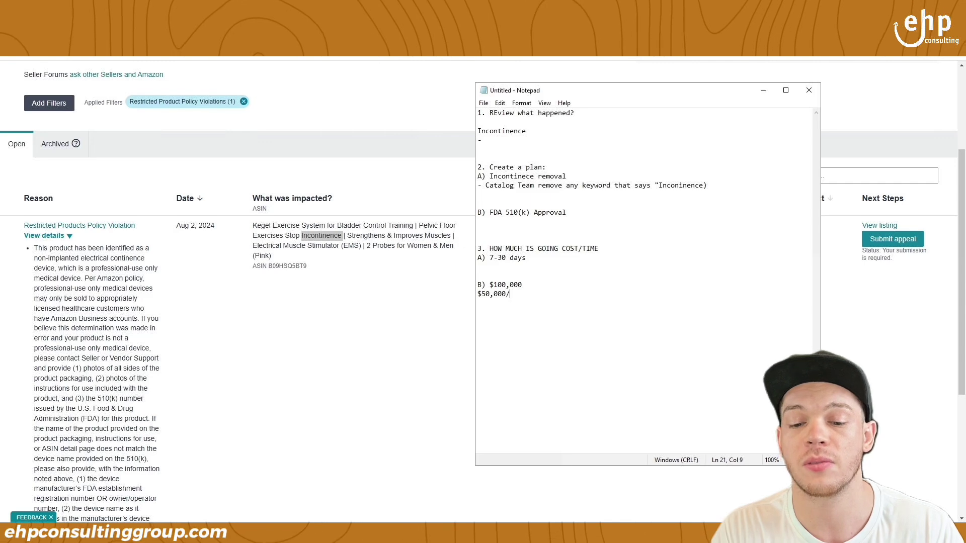
text($50,)
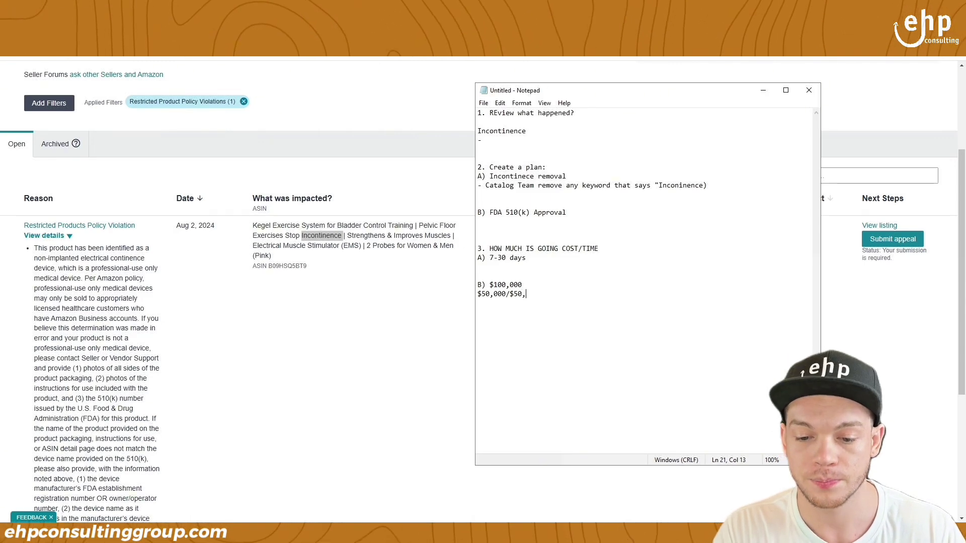
text(000)
Step: Add "1-2 years" beneath the item B cost figures and the heading "4. Implement the plan" a few lines below
key(Return)
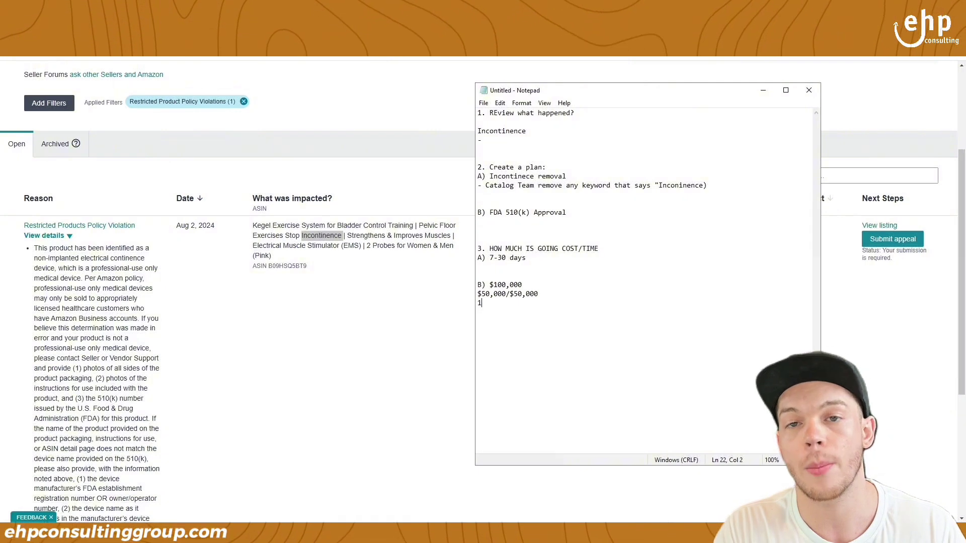
text(1)
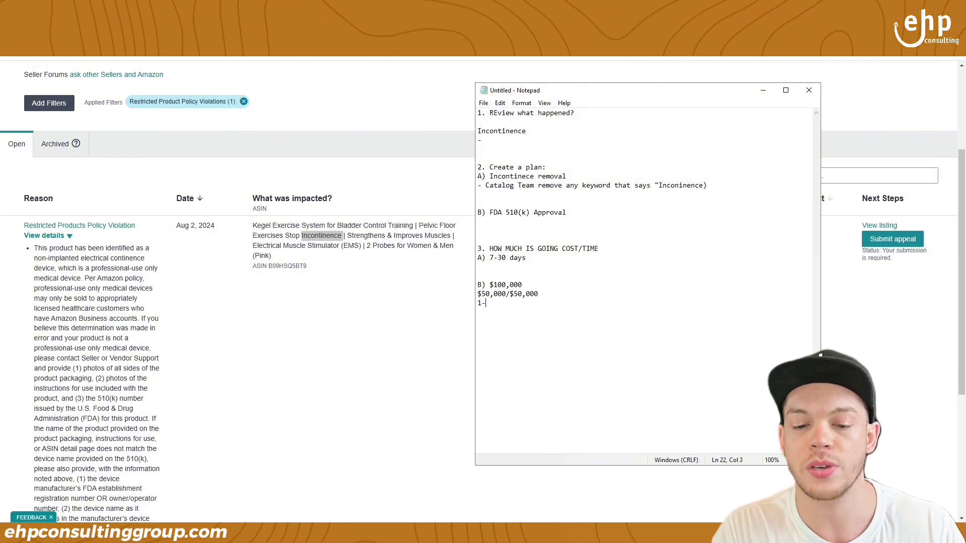
text(-2 years)
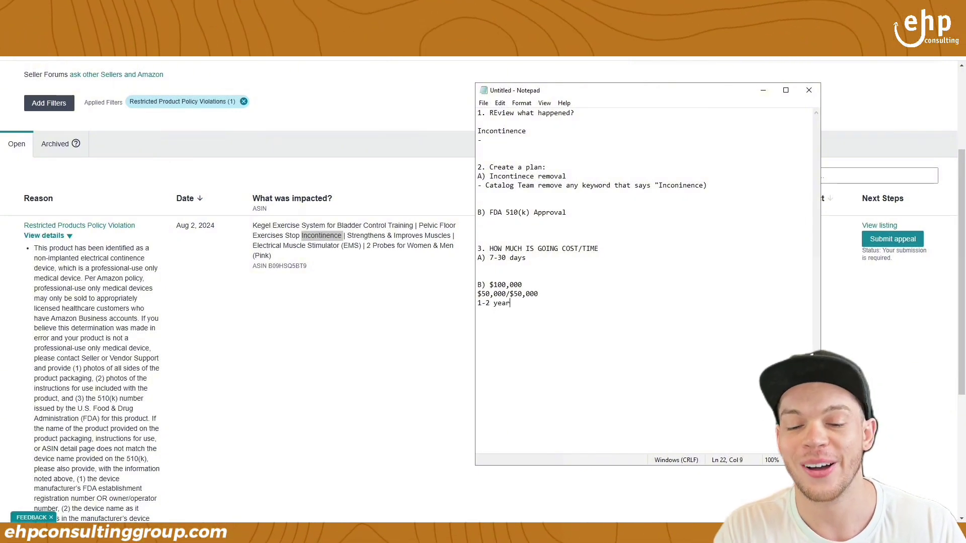
key(Return)
key(Return)
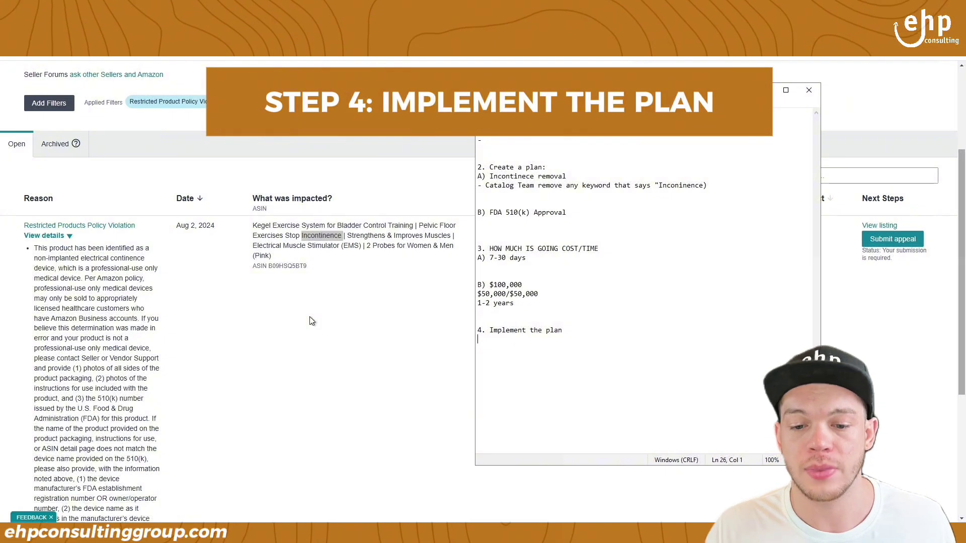
Step: Review the cost/time heading, plan item A and the "Implement the plan" heading by highlighting each in the notes
click(607, 287)
drag(477, 248, 599, 249)
drag(569, 176, 451, 179)
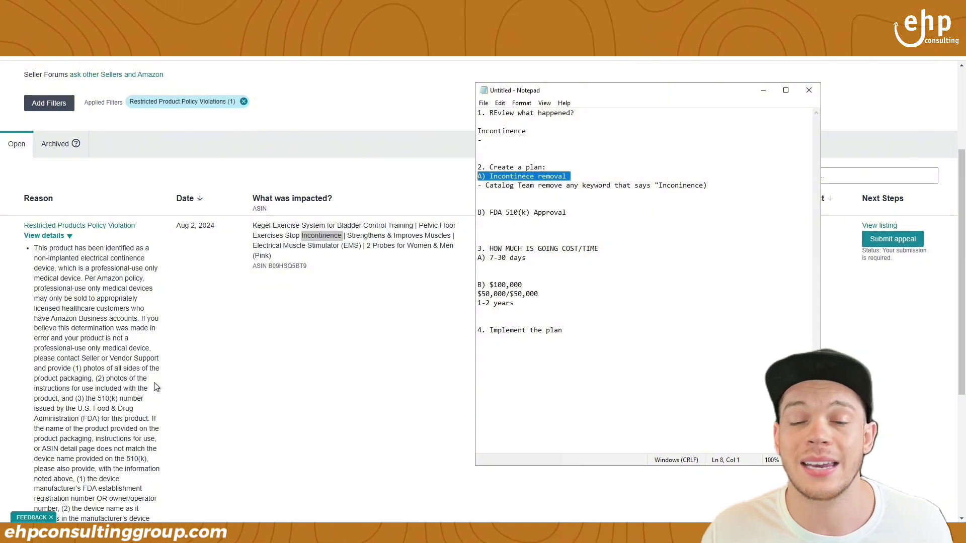
click(647, 329)
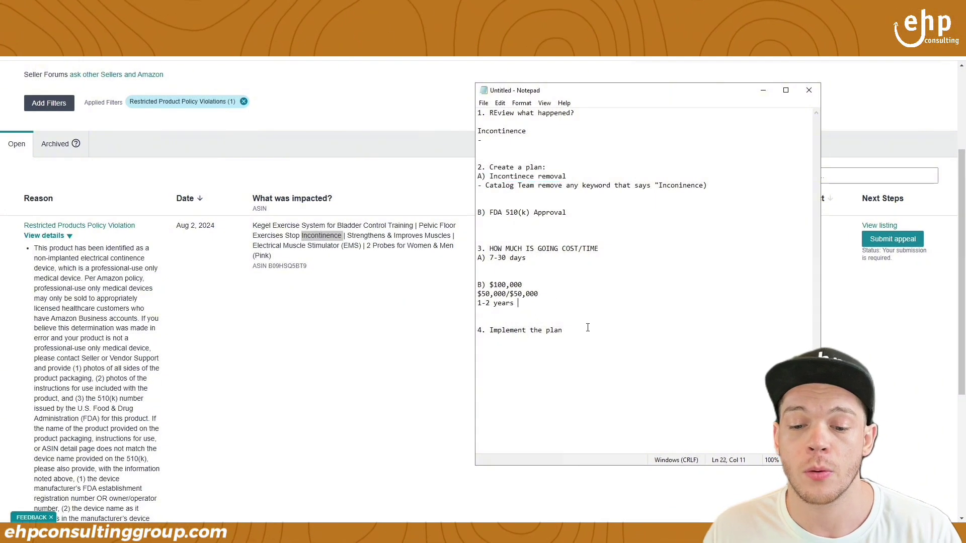
drag(646, 330, 481, 332)
drag(571, 331, 463, 334)
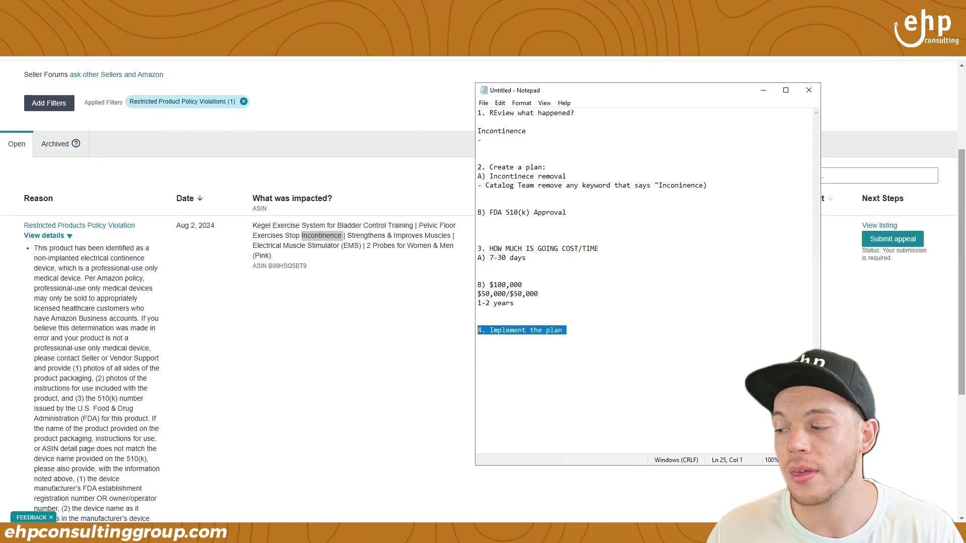
Step: Switch to the Google Sheets spreadsheet and read through the levels of Amazon seller support, from the support case to the highest escalation
key(alt+Tab)
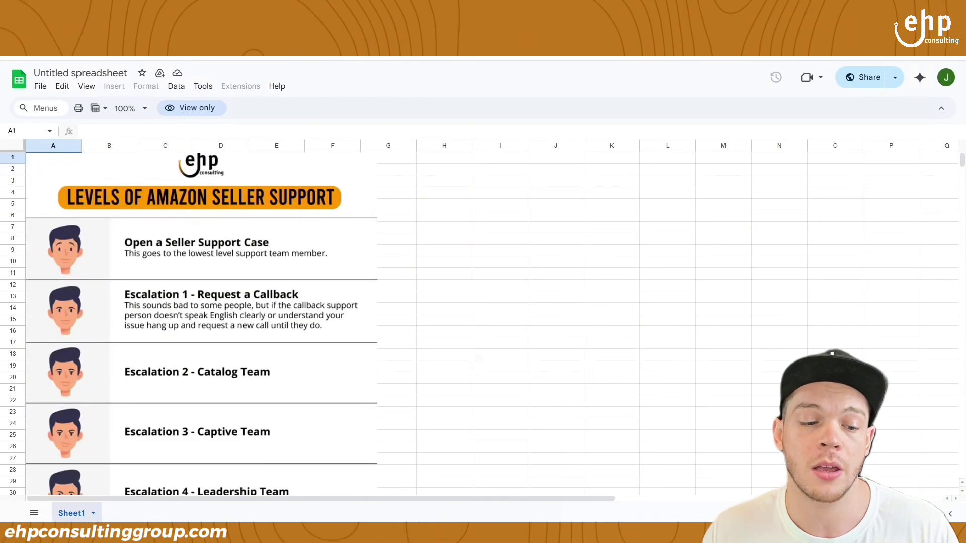
scroll(287, 354, down, 2)
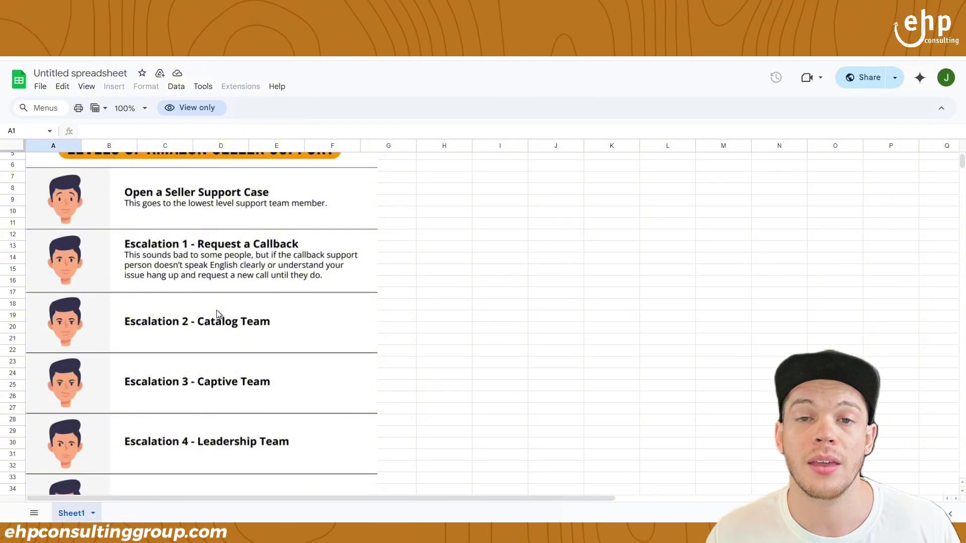
scroll(217, 311, down, 4)
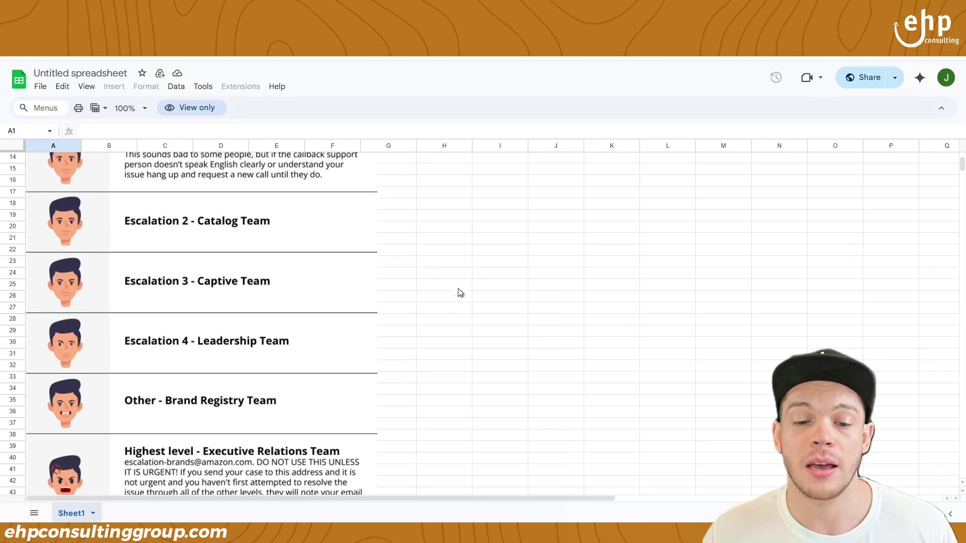
click(448, 260)
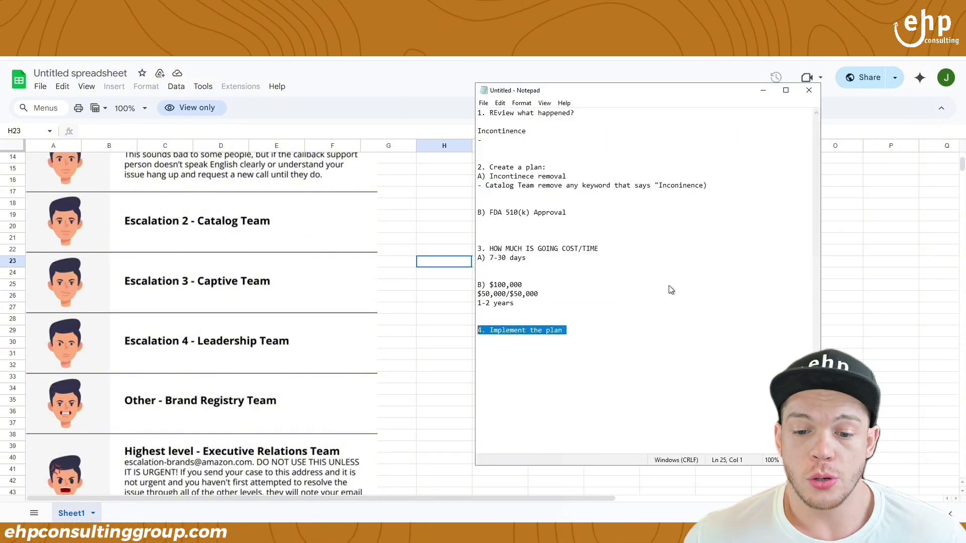
Step: Compare plan item A with the item B cost and time lines by highlighting them in the Notepad notes
key(Up)
drag(630, 179, 478, 177)
click(587, 340)
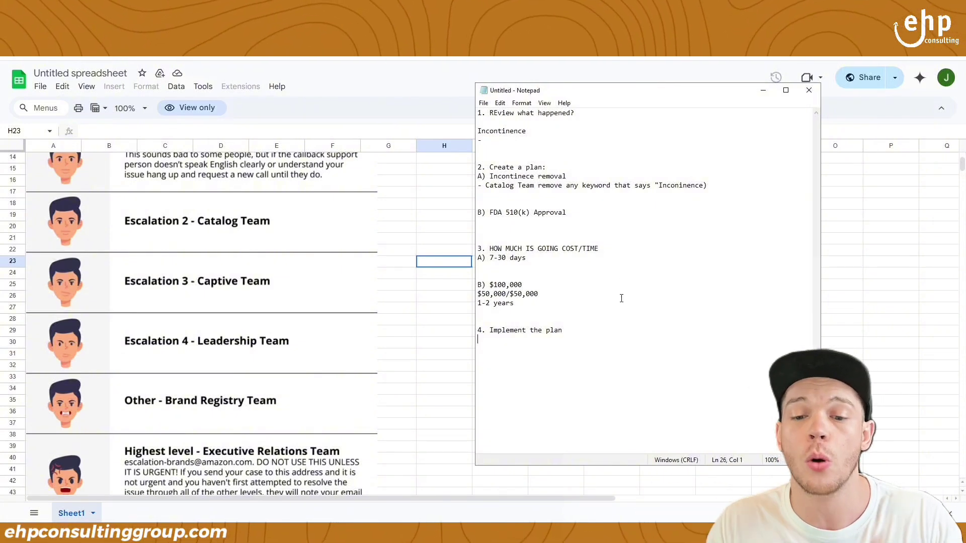
drag(526, 307, 479, 285)
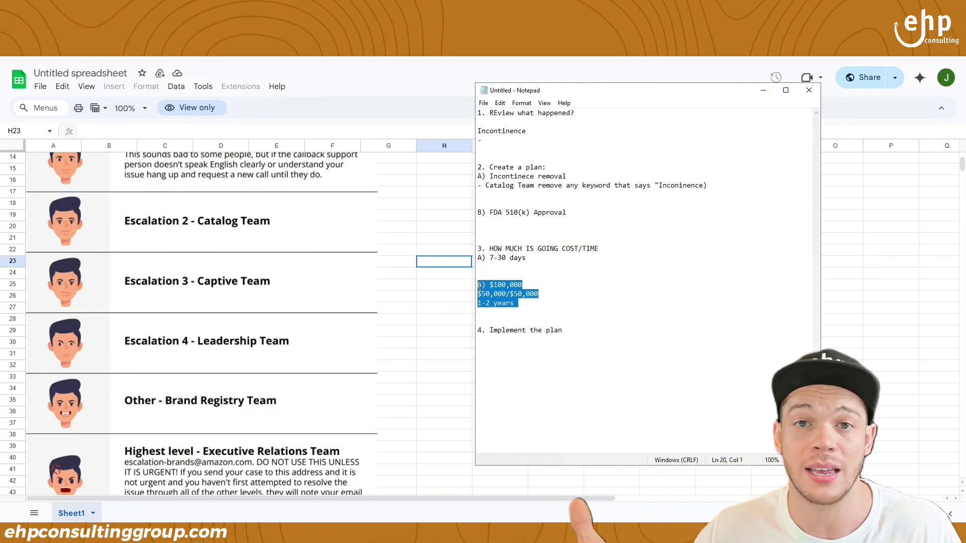
Step: Add the heading "5. Brute Force" a few lines below "4. Implement the plan" and start a dash bullet under it
click(585, 352)
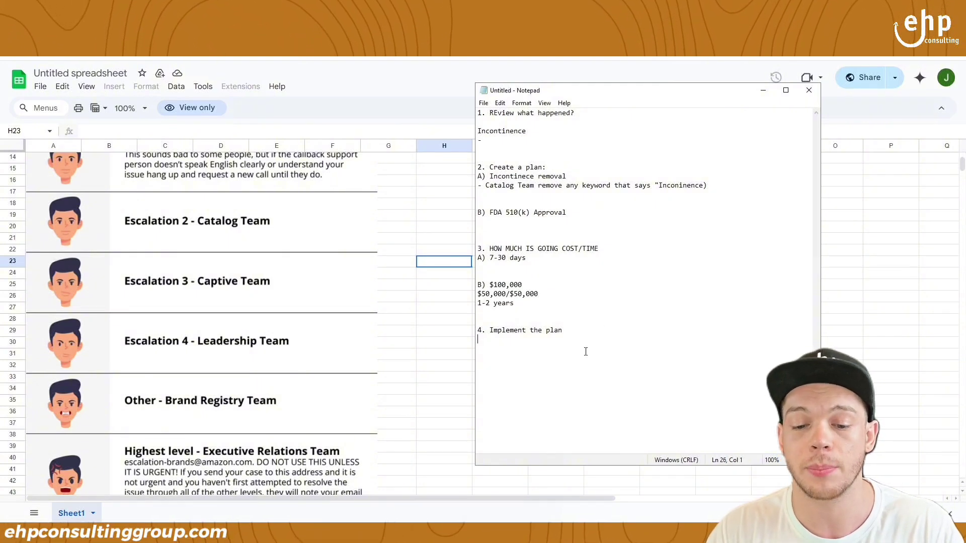
key(Return)
key(Return)
key(Return)
text(5. )
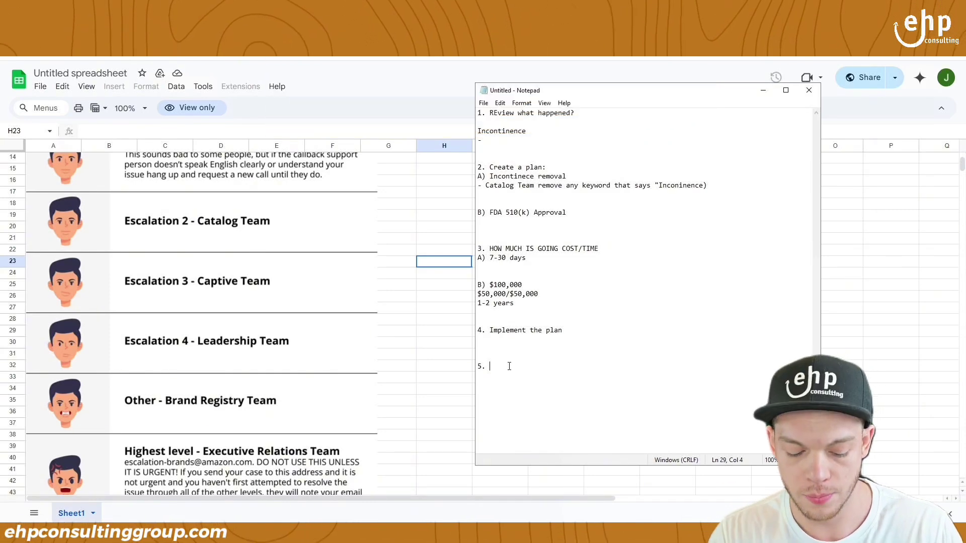
text(Brute Fo)
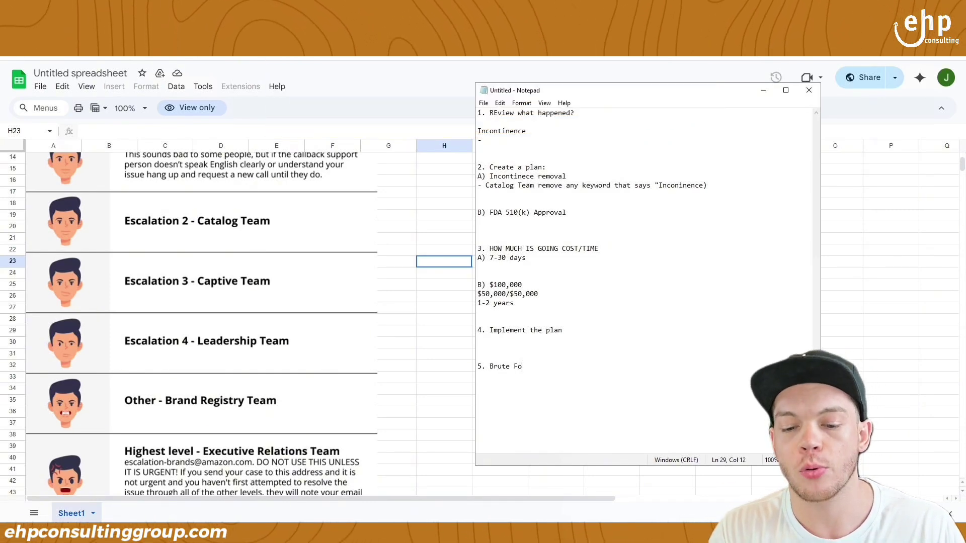
text(rce)
key(Return)
text(-)
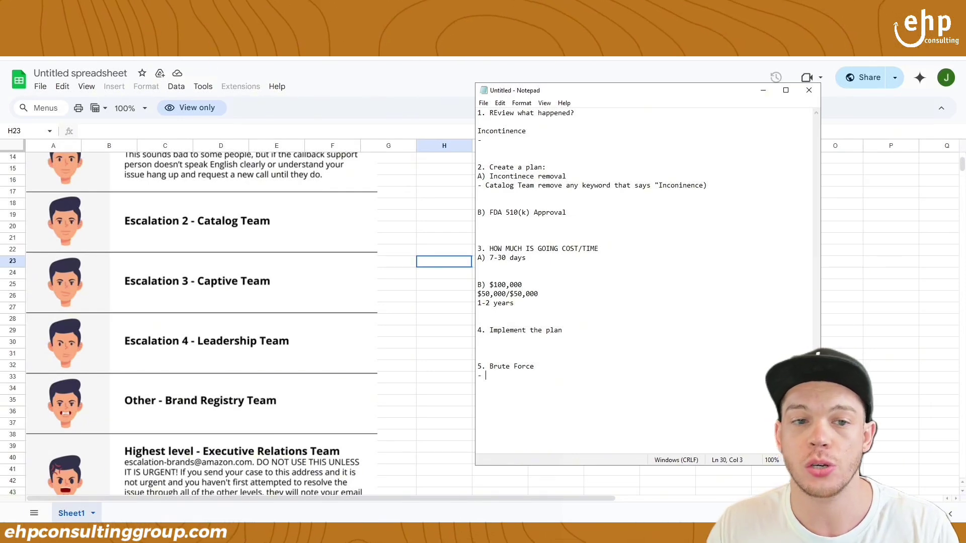
Step: Switch to the Amazon policy violations page and examine the impacted product's title and ASIN
click(302, 9)
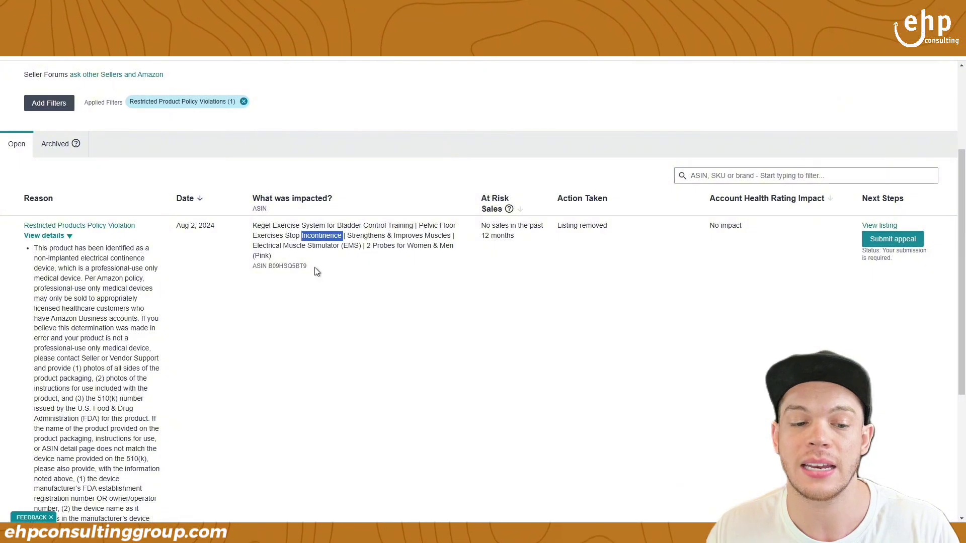
drag(313, 268, 371, 272)
click(334, 268)
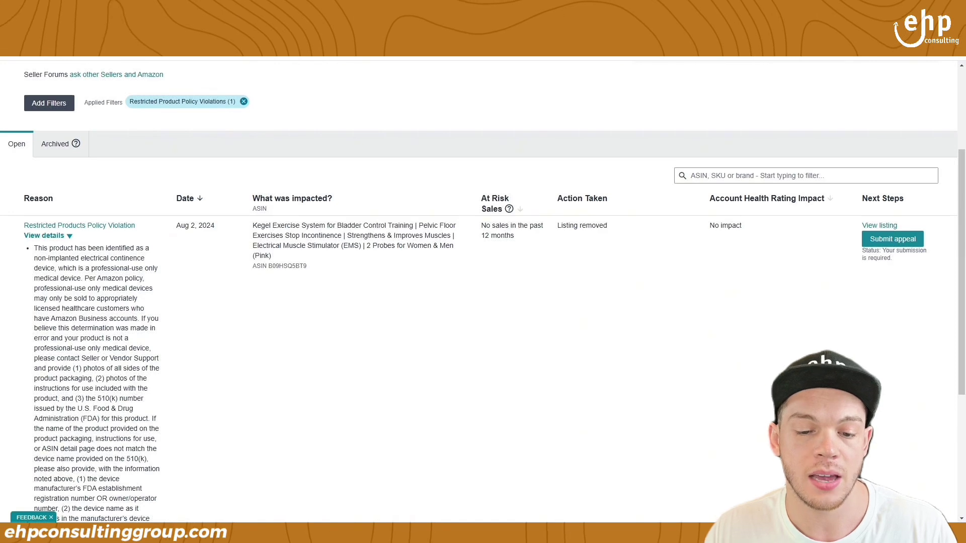
Step: Switch to Notepad and write "45 days to get reinsta" in the bullet under the Brute Force heading
click(274, 533)
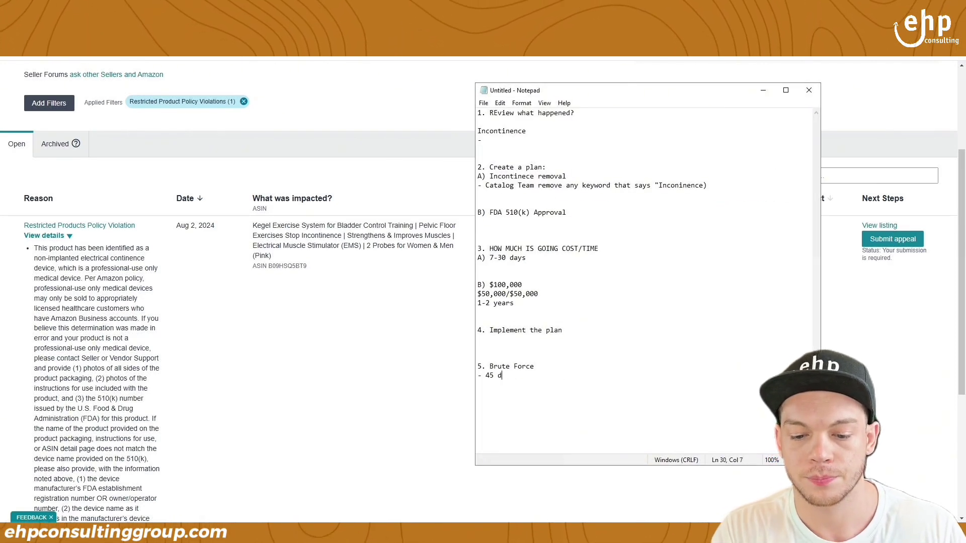
text(ays to get reinsta)
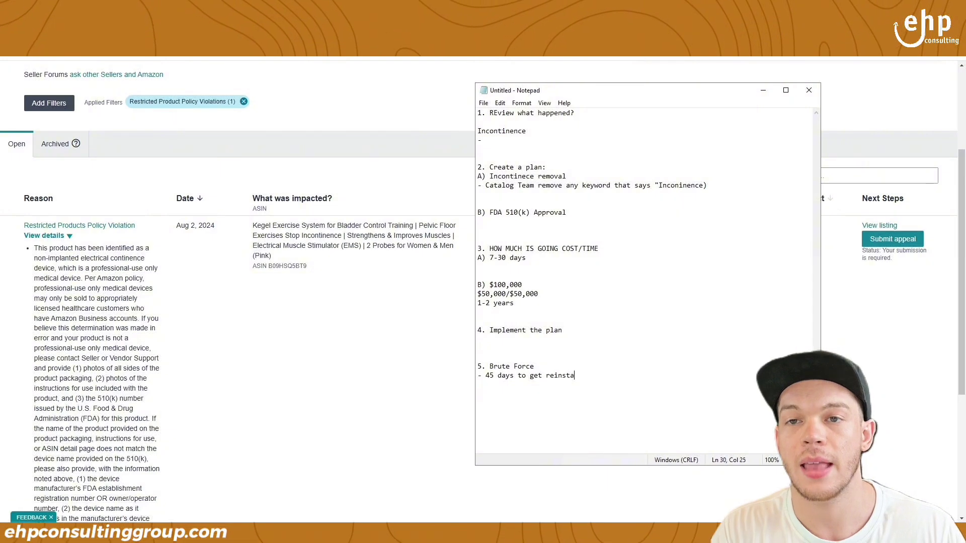